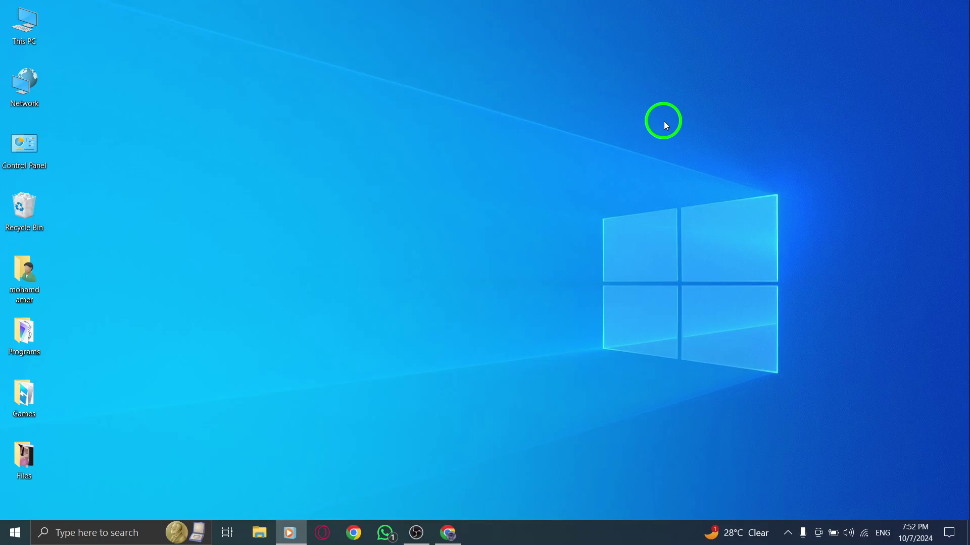
Step: Restore the Chrome window showing the Facebook home feed from the taskbar
left_click(665, 123)
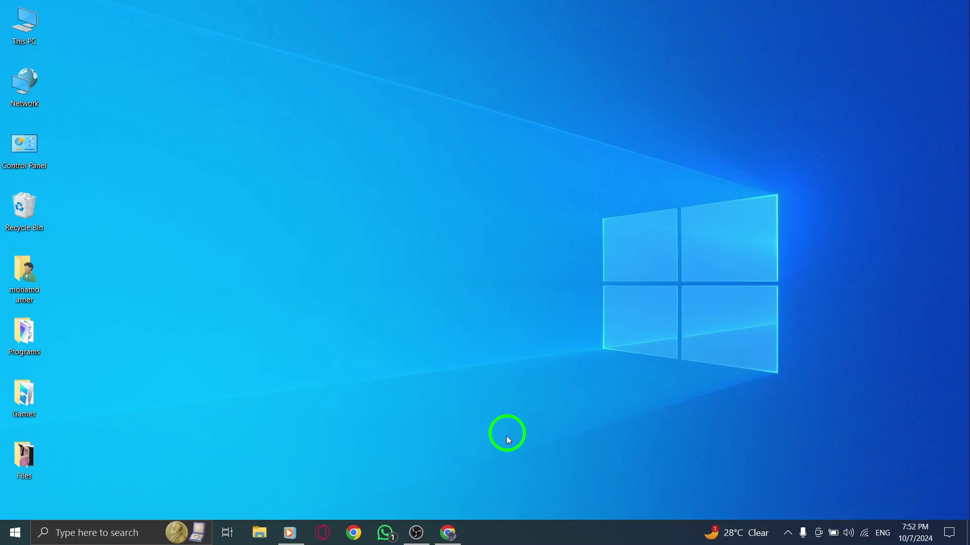
left_click(449, 533)
Step: Open the account menu and show all profiles, including the Page and create option
left_click(151, 39)
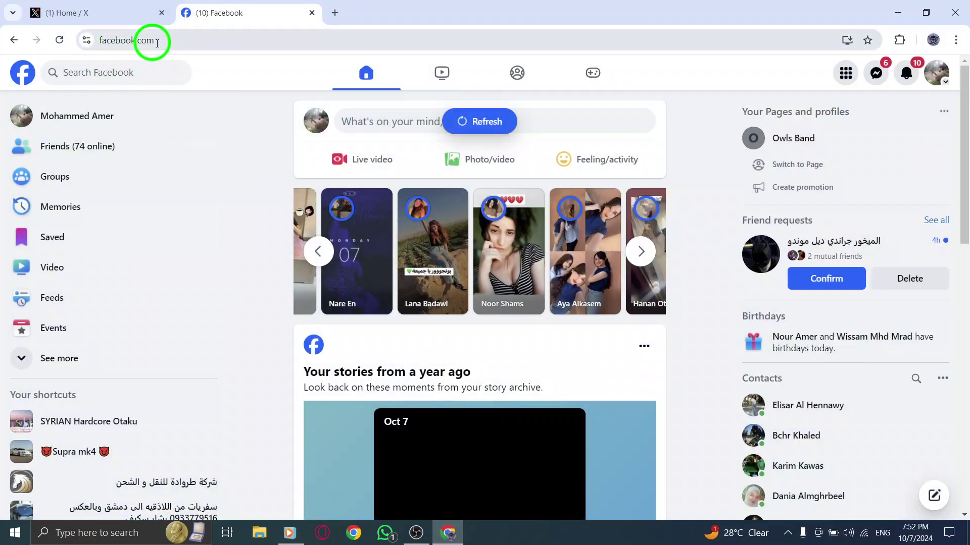
left_click(259, 174)
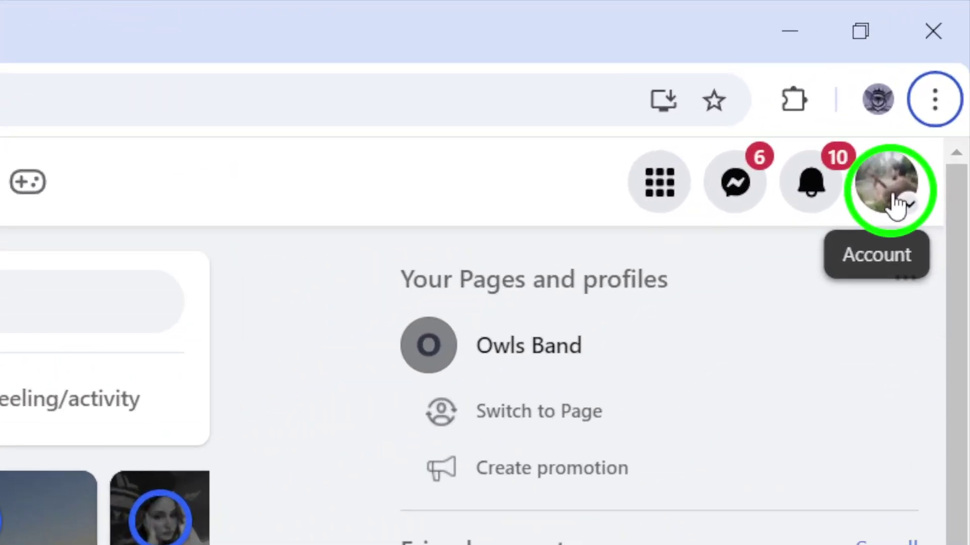
left_click(896, 205)
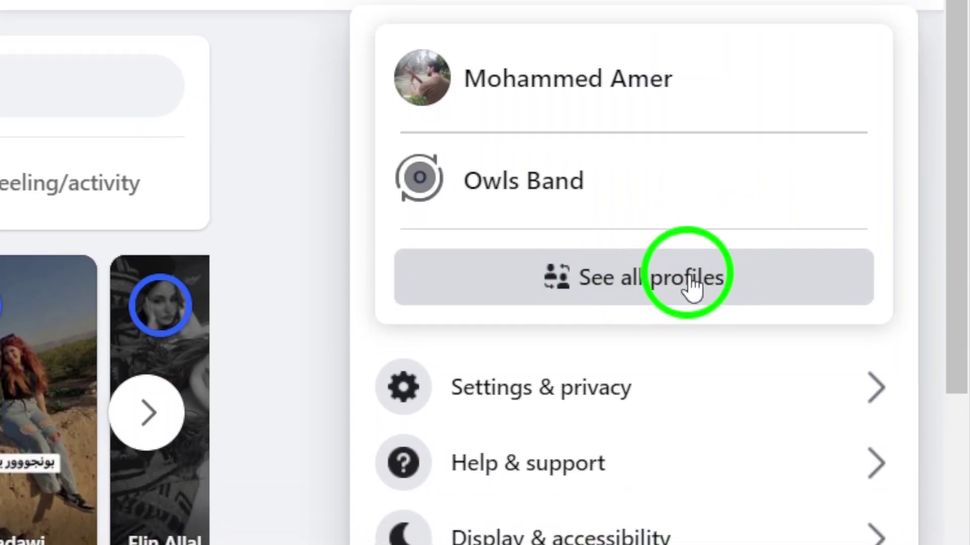
left_click(690, 288)
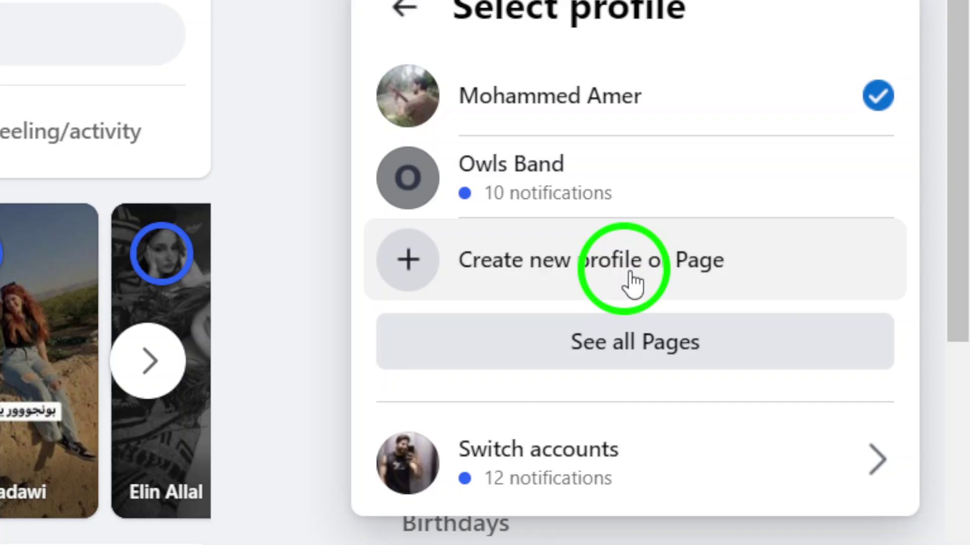
Step: Start a new profile or Page, choose Personal profile, and continue to the introduction
left_click(698, 285)
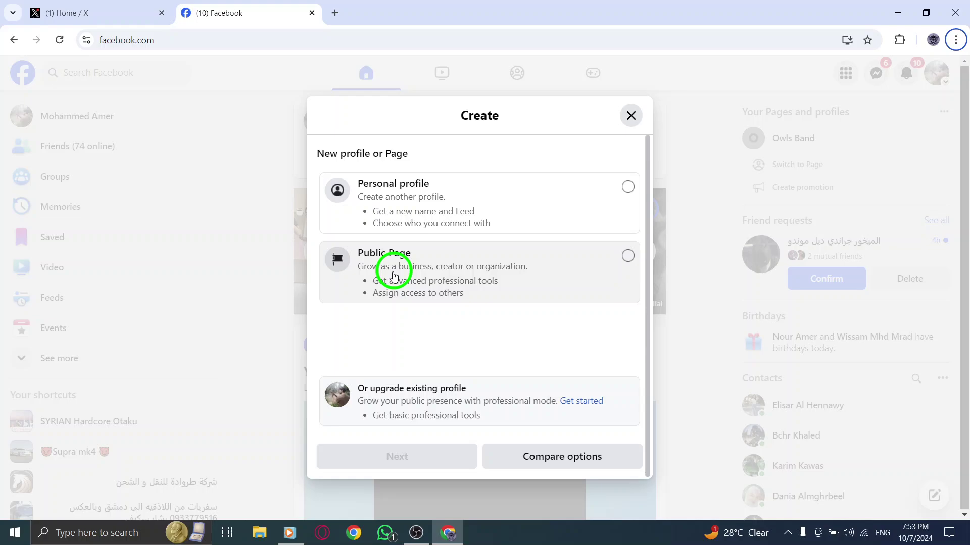
left_click(397, 189)
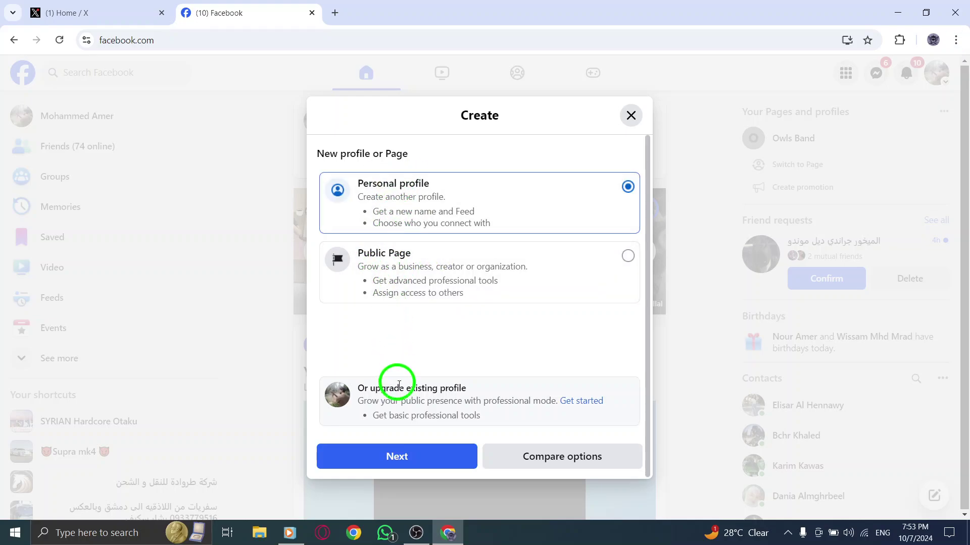
left_click(397, 458)
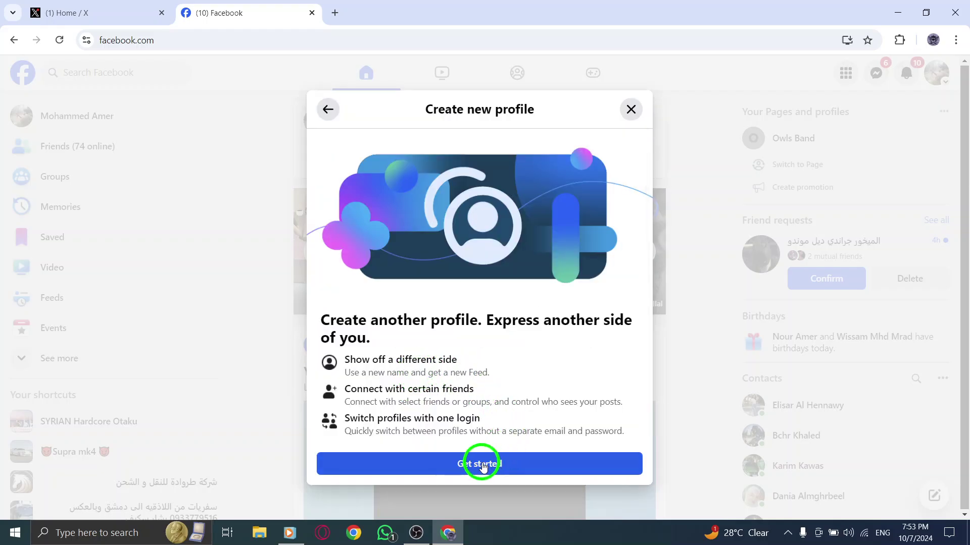
Step: Get started and focus the empty Profile Name and Username fields beside the desktop preview
left_click(482, 465)
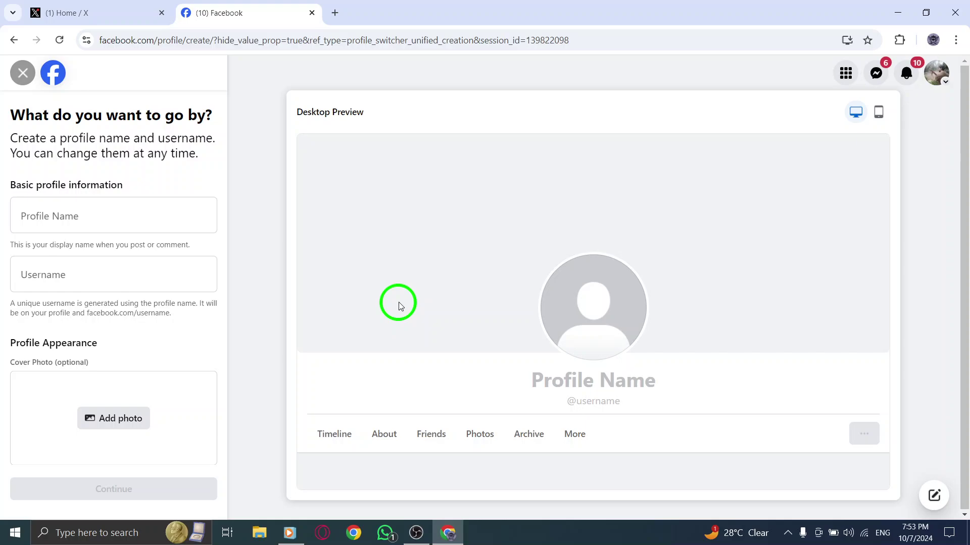
left_click(64, 209)
left_click(40, 273)
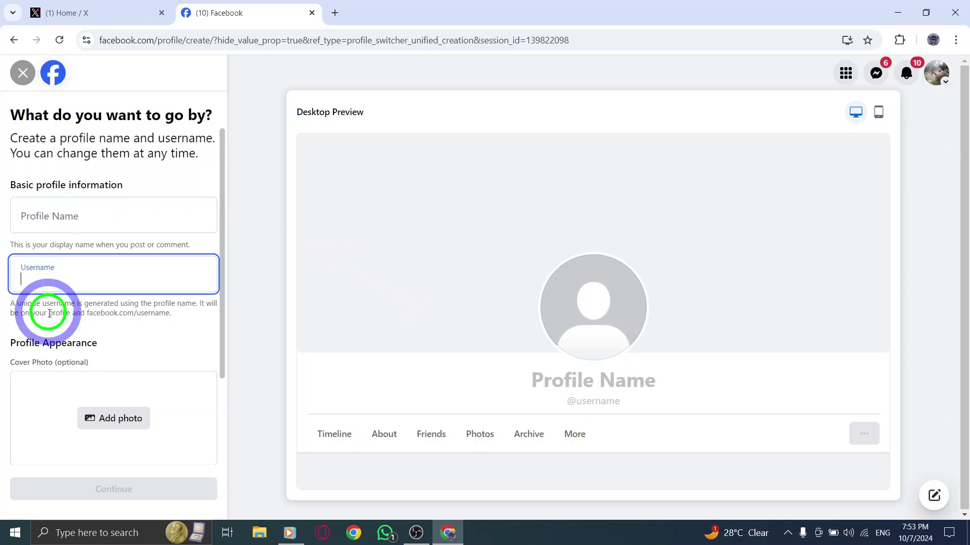
scroll(22, 314, "down", 2)
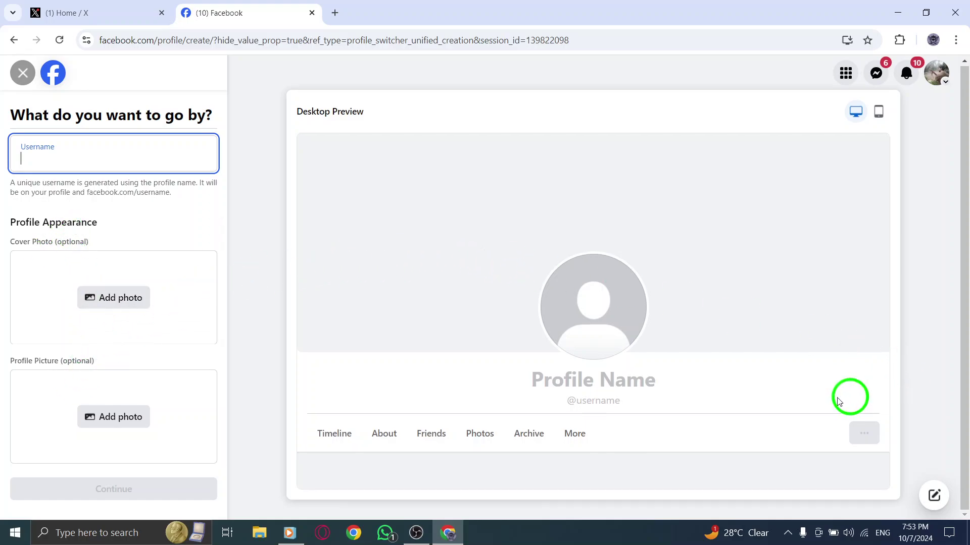
scroll(126, 223, "up", 2)
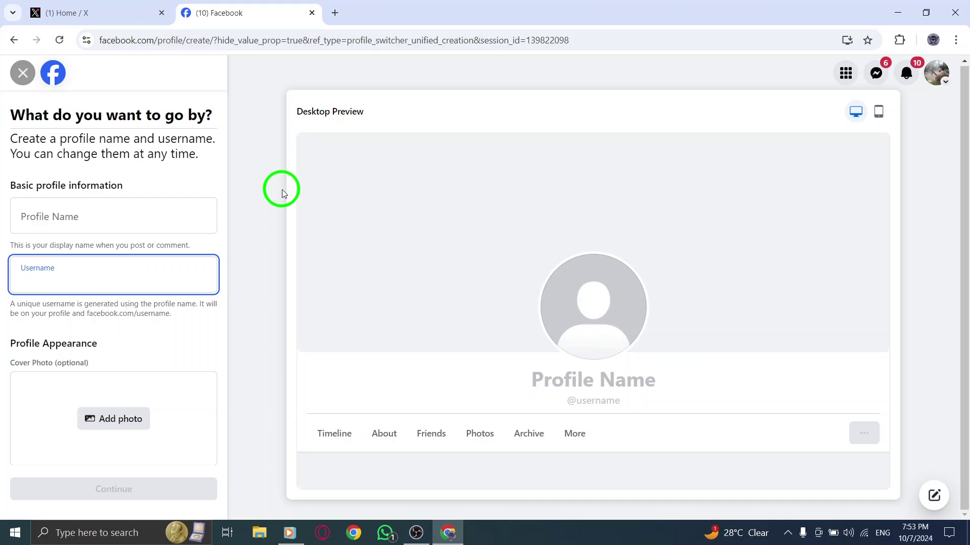
Step: Close the profile creation form without entering anything
left_click(23, 72)
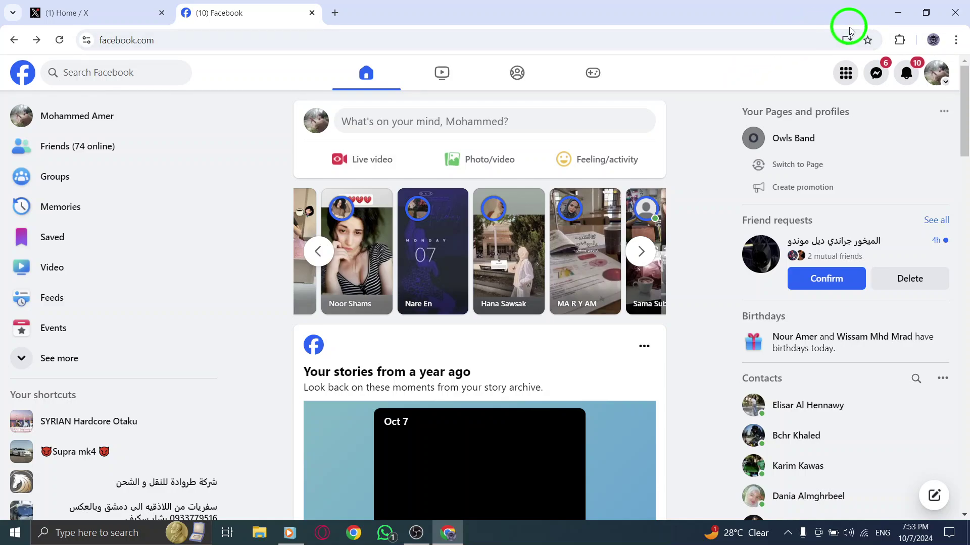
Step: Minimize the Facebook browser window to reveal the Windows desktop
left_click(897, 14)
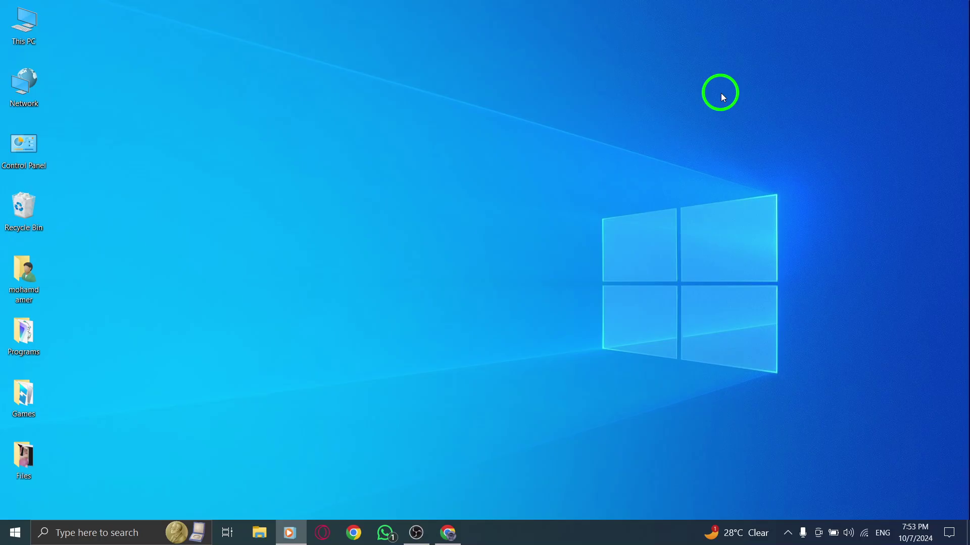